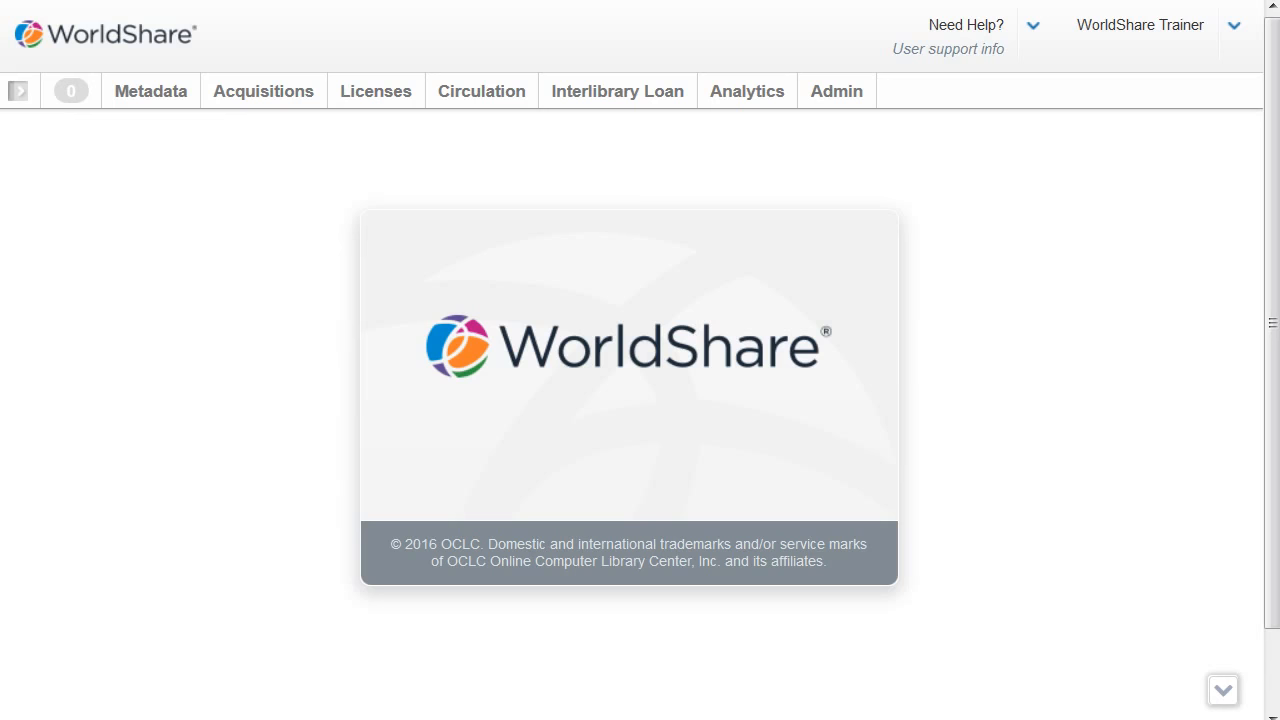
Step: Open the Manage Comparisons page of Collection Evaluation in the Analytics module
{"action": "left_click", "coordinate": [775, 97]}
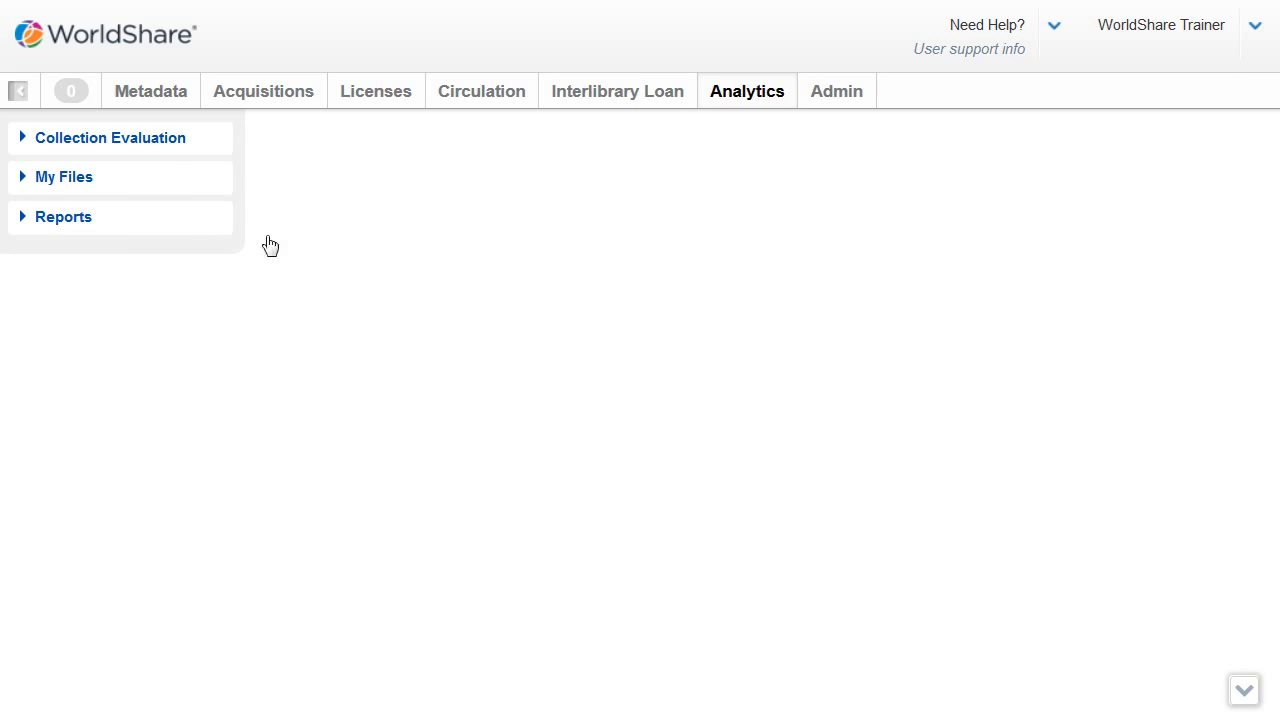
{"action": "left_click", "coordinate": [148, 147]}
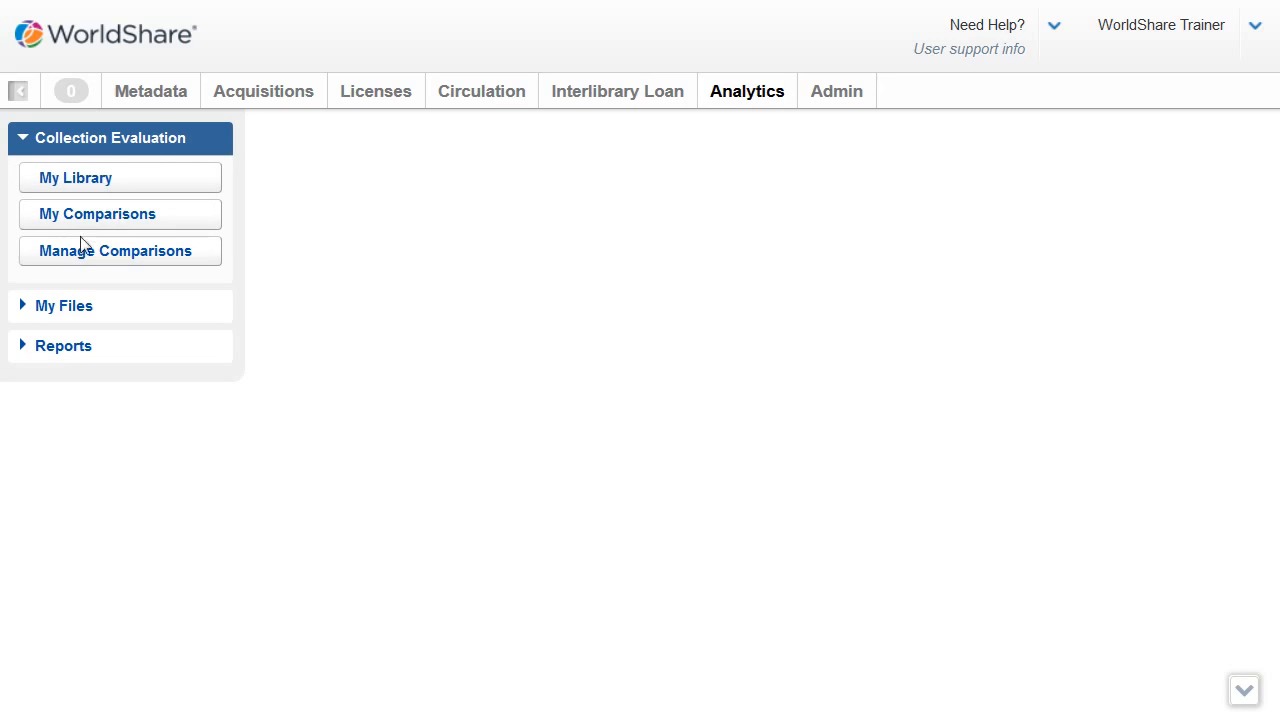
{"action": "left_click", "coordinate": [136, 261]}
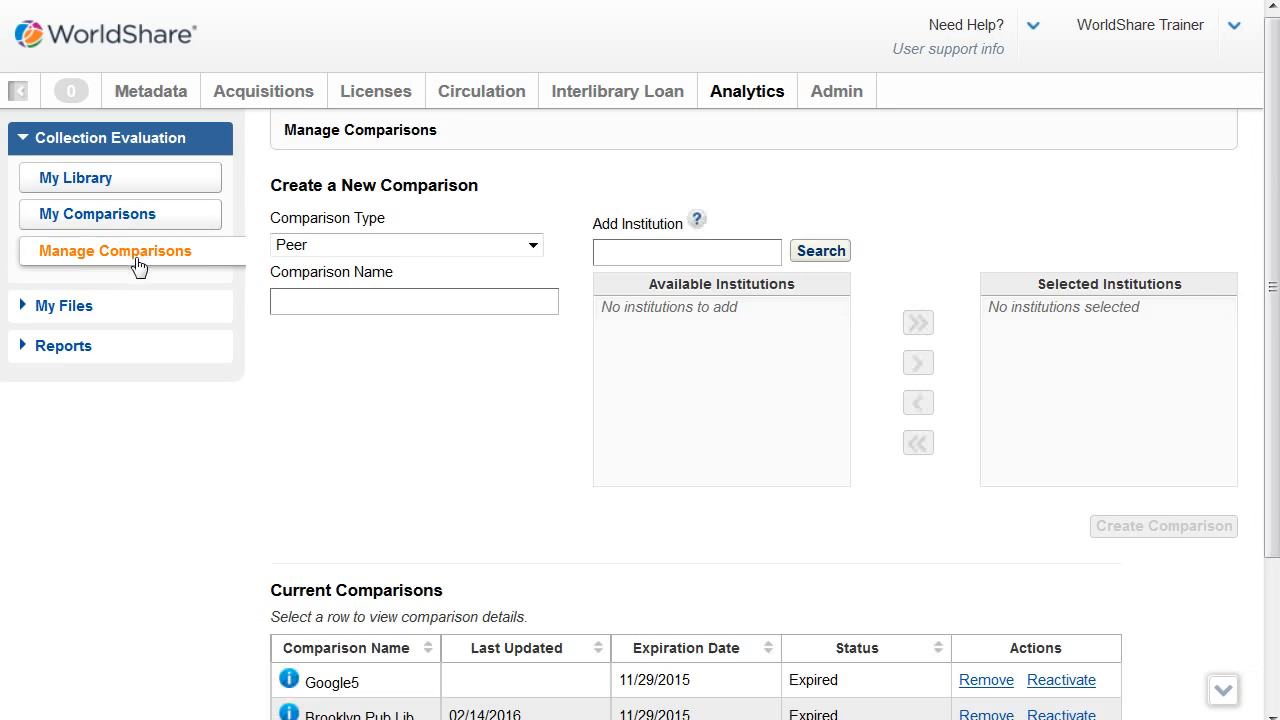
Step: Keep Peer as the comparison type and name the new comparison "Ohio Community Colleges"
{"action": "left_click", "coordinate": [532, 250]}
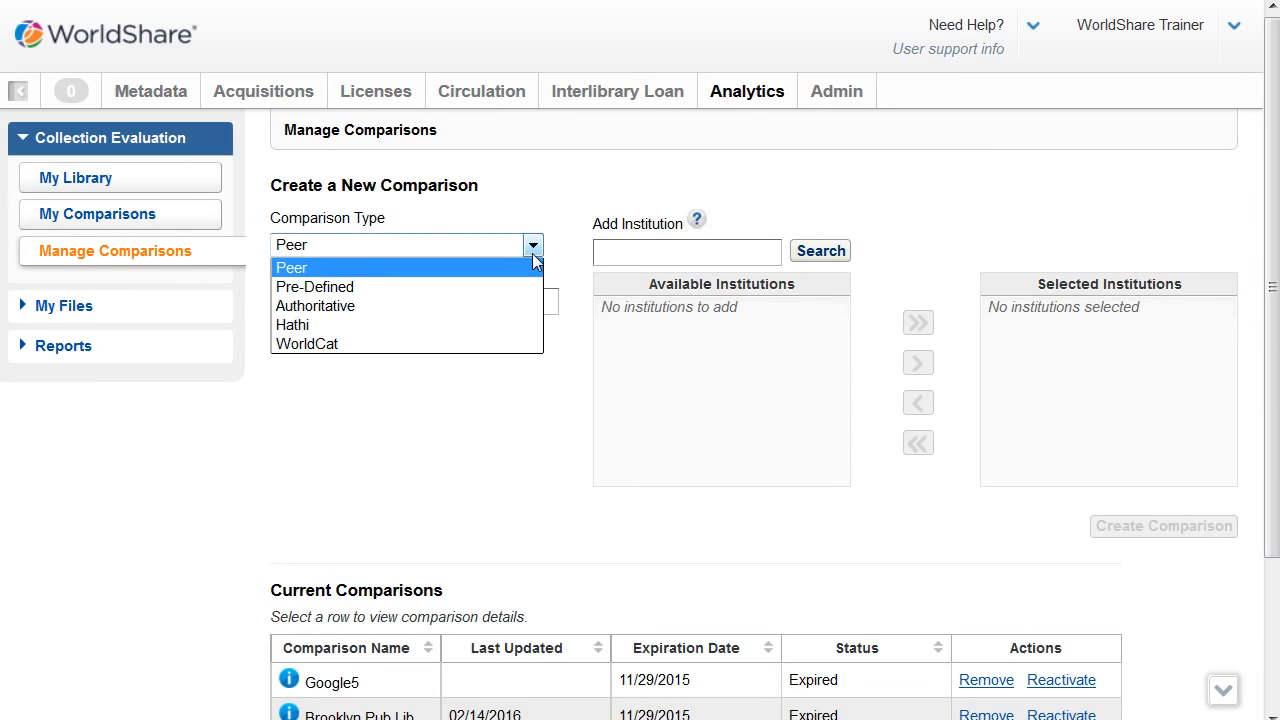
{"action": "left_click", "coordinate": [533, 252]}
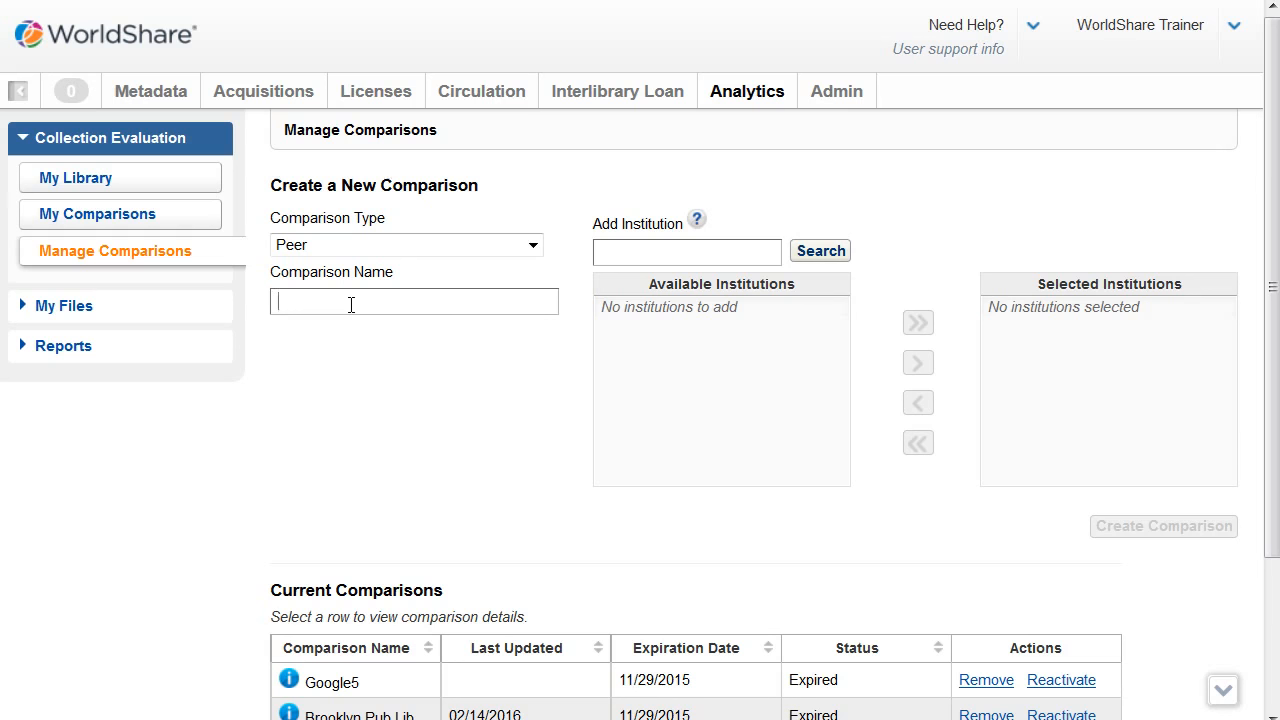
{"action": "type", "text": "Ohio Community Colleges"}
Step: Search institutions for "columbus state" and add the CTI Columbus State community college entry to the selected institutions
{"action": "left_click", "coordinate": [663, 251]}
{"action": "type", "text": "colum"}
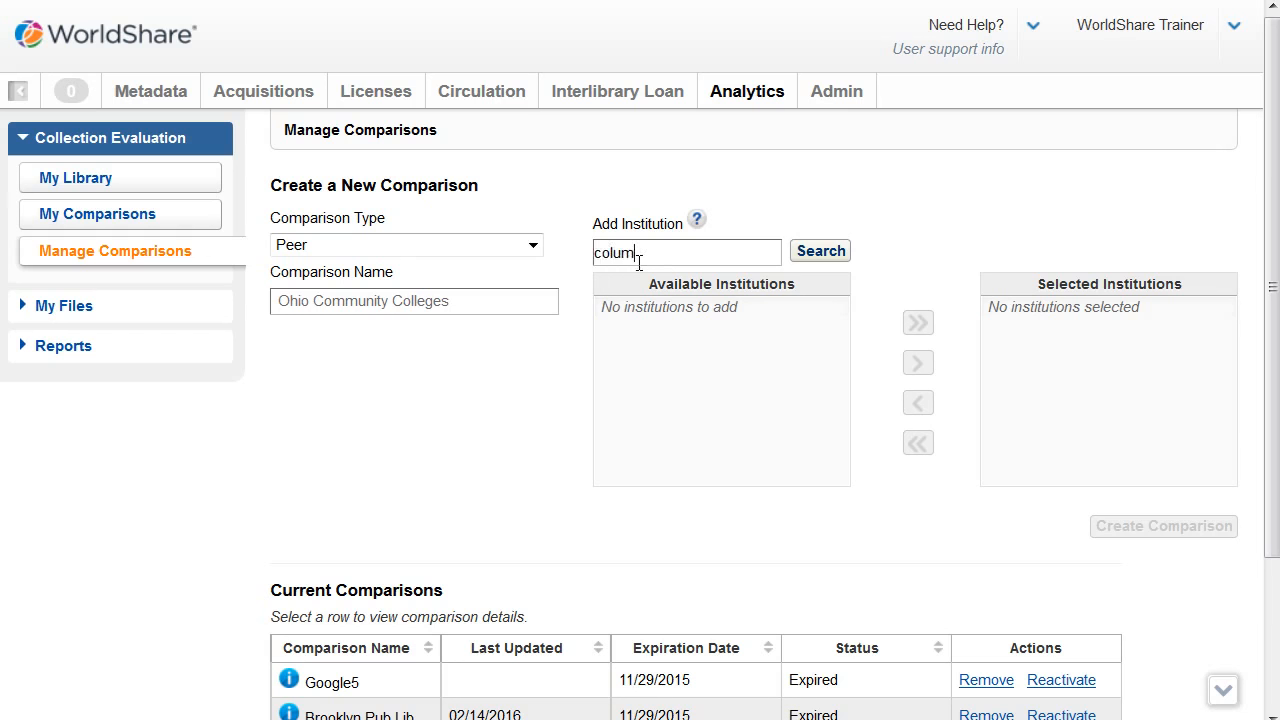
{"action": "type", "text": "bus state"}
{"action": "left_click", "coordinate": [843, 252]}
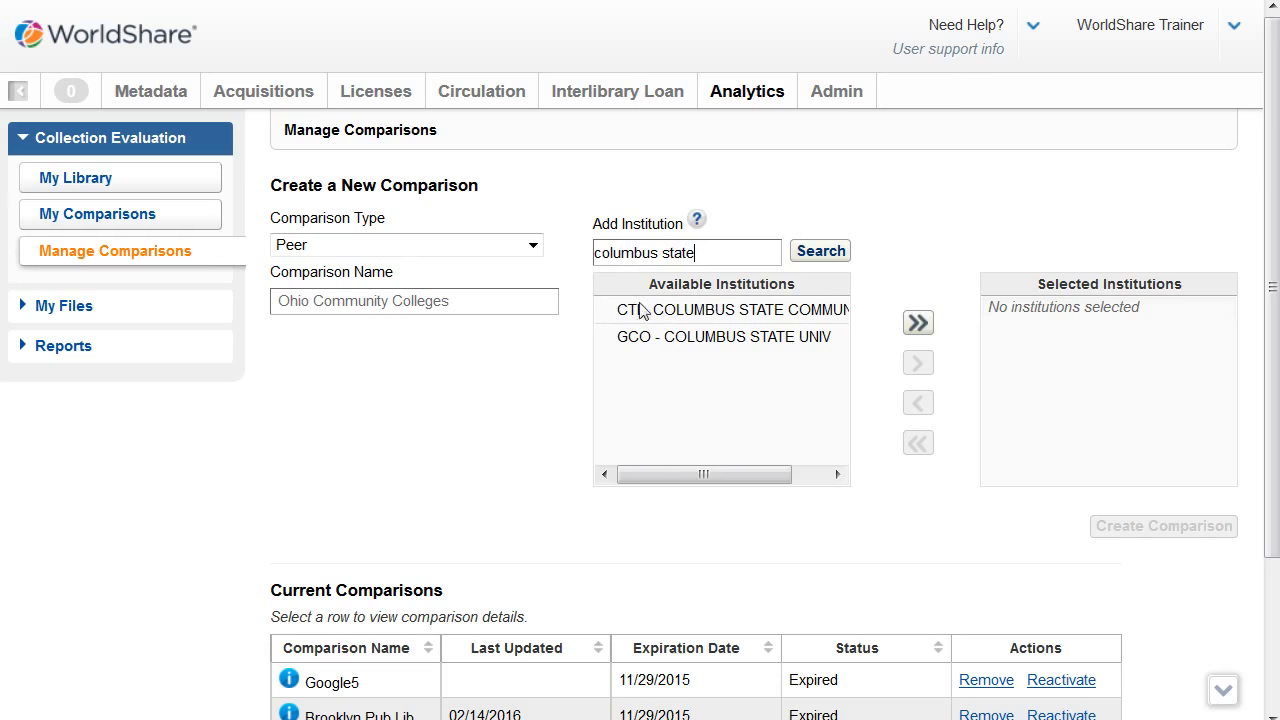
{"action": "left_click", "coordinate": [690, 318]}
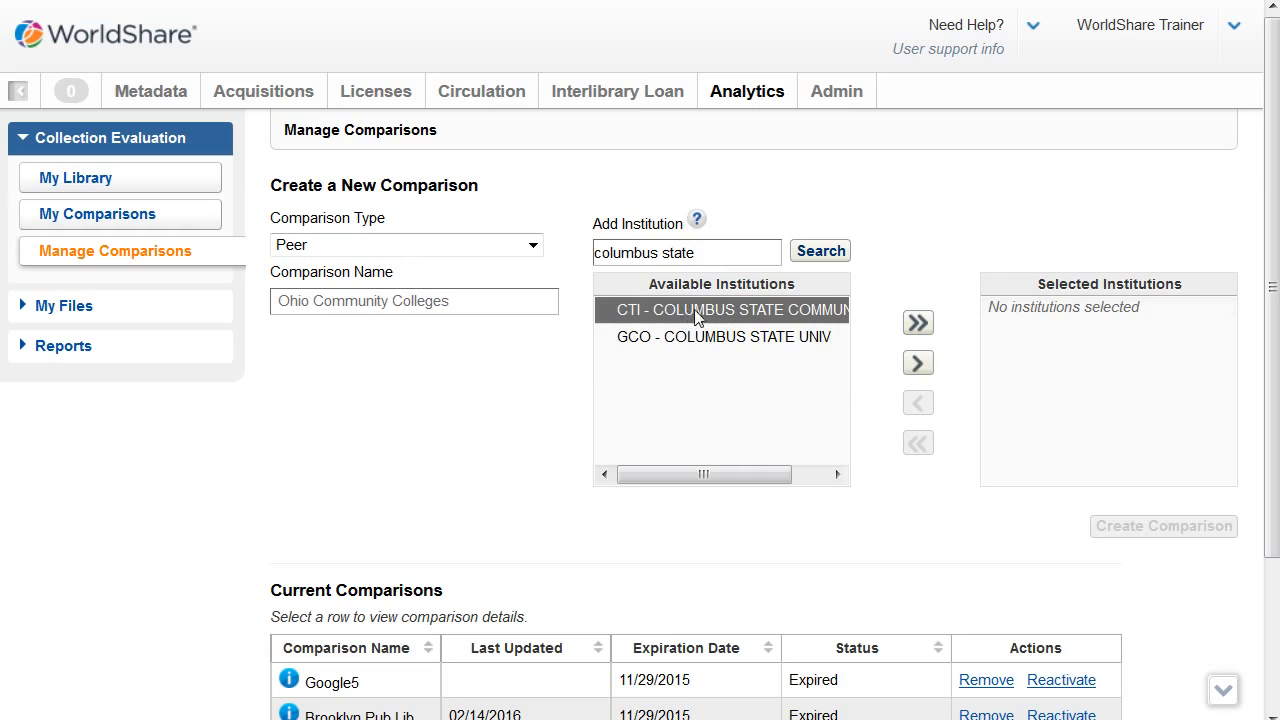
{"action": "left_click", "coordinate": [917, 364]}
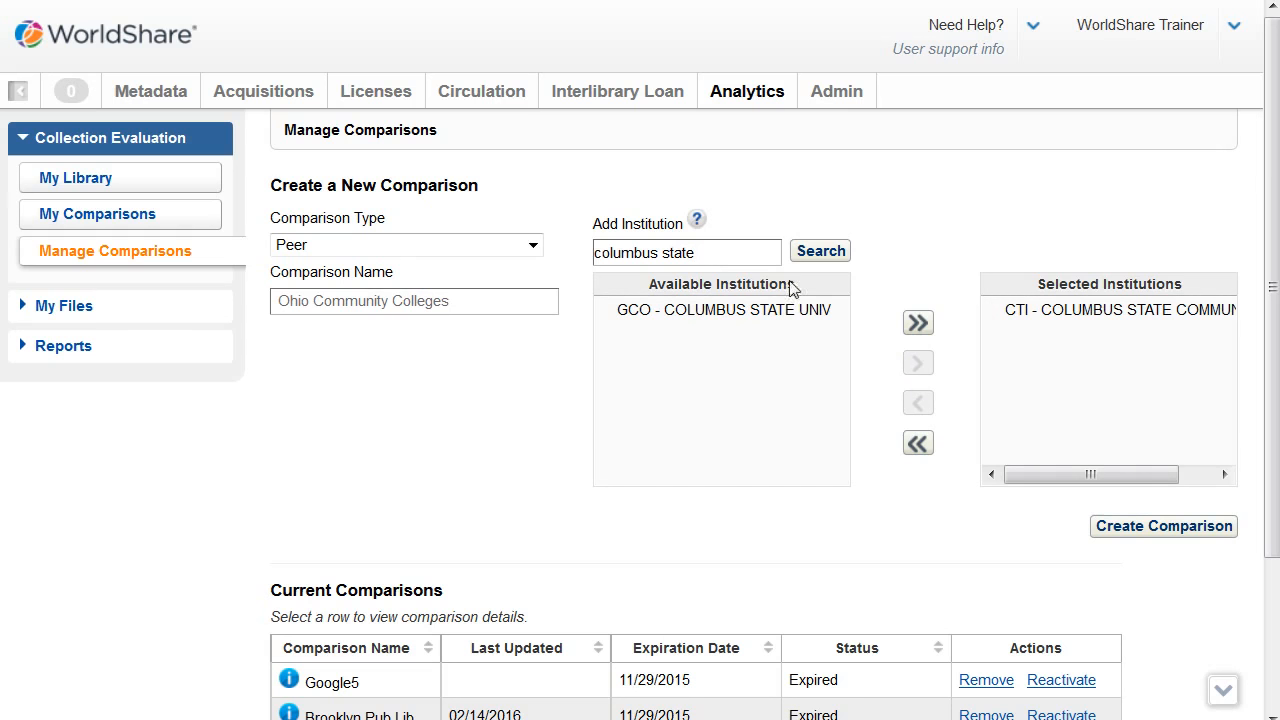
Step: Search institutions for "owens" and add the MJO Owens community college library to the selected institutions
{"action": "left_click_drag", "start_coordinate": [714, 250], "coordinate": [575, 240]}
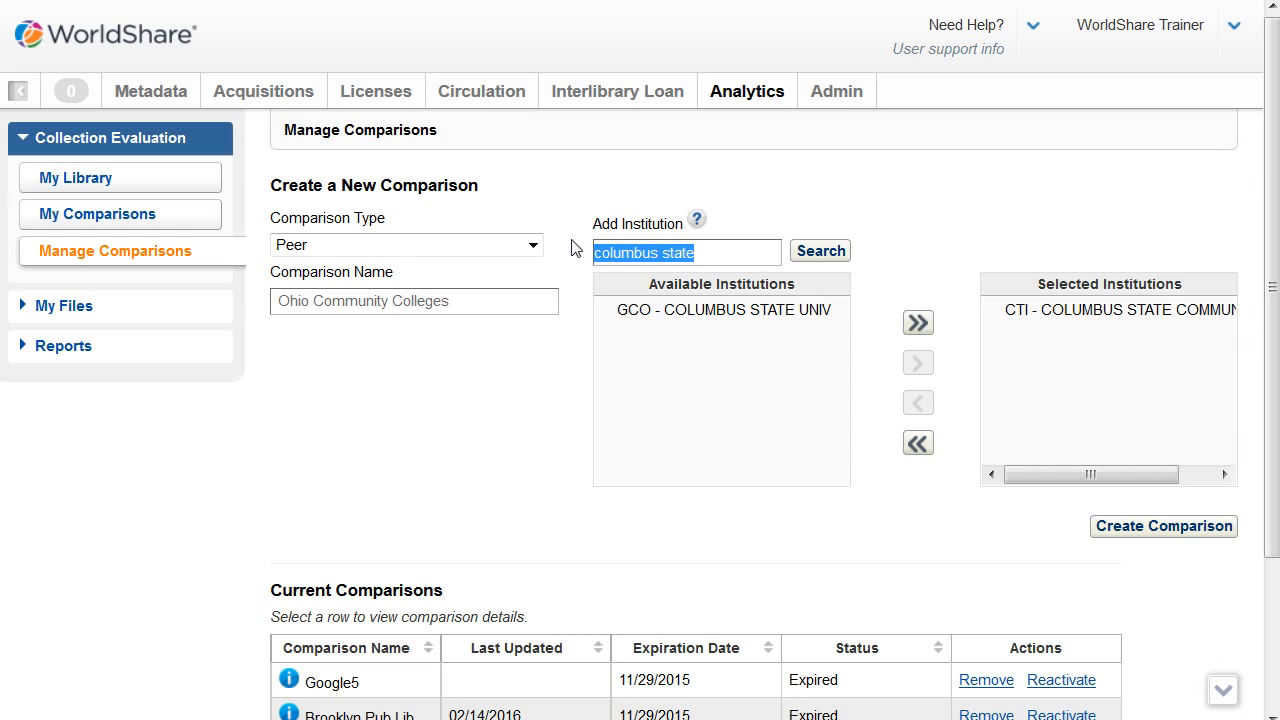
{"action": "type", "text": "o"}
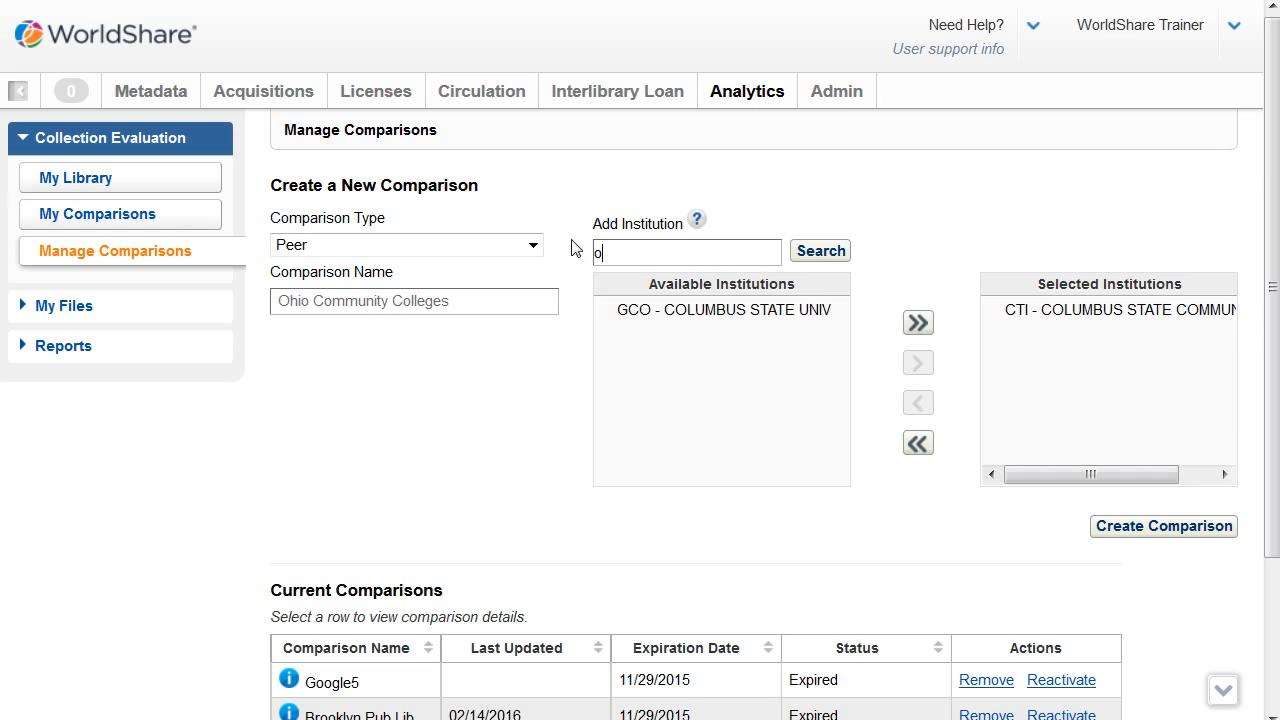
{"action": "type", "text": "wens"}
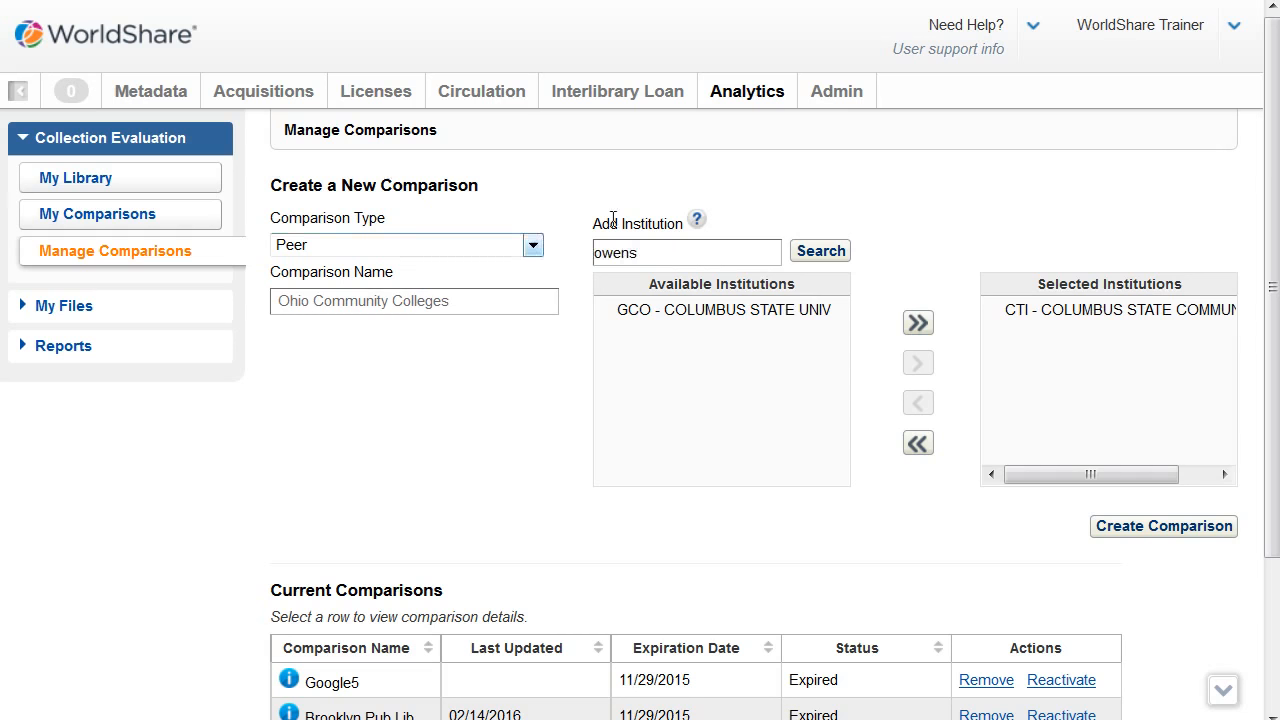
{"action": "left_click", "coordinate": [818, 252]}
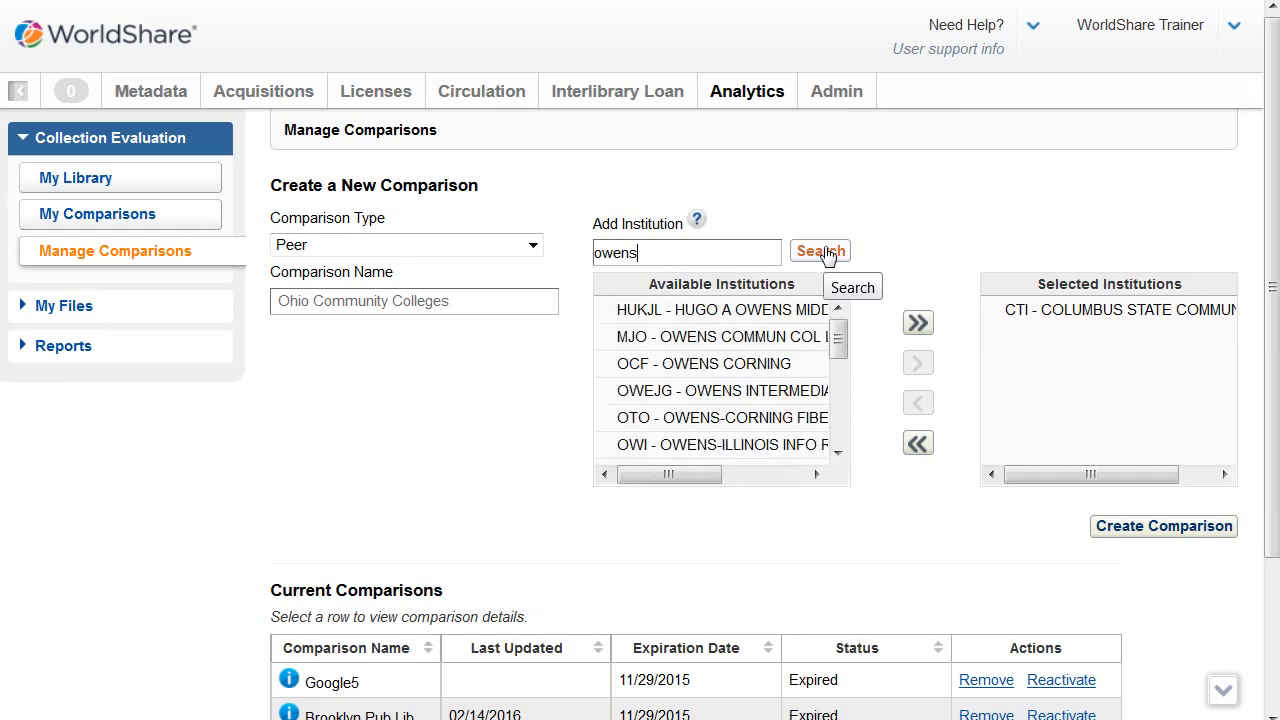
{"action": "left_click", "coordinate": [640, 347]}
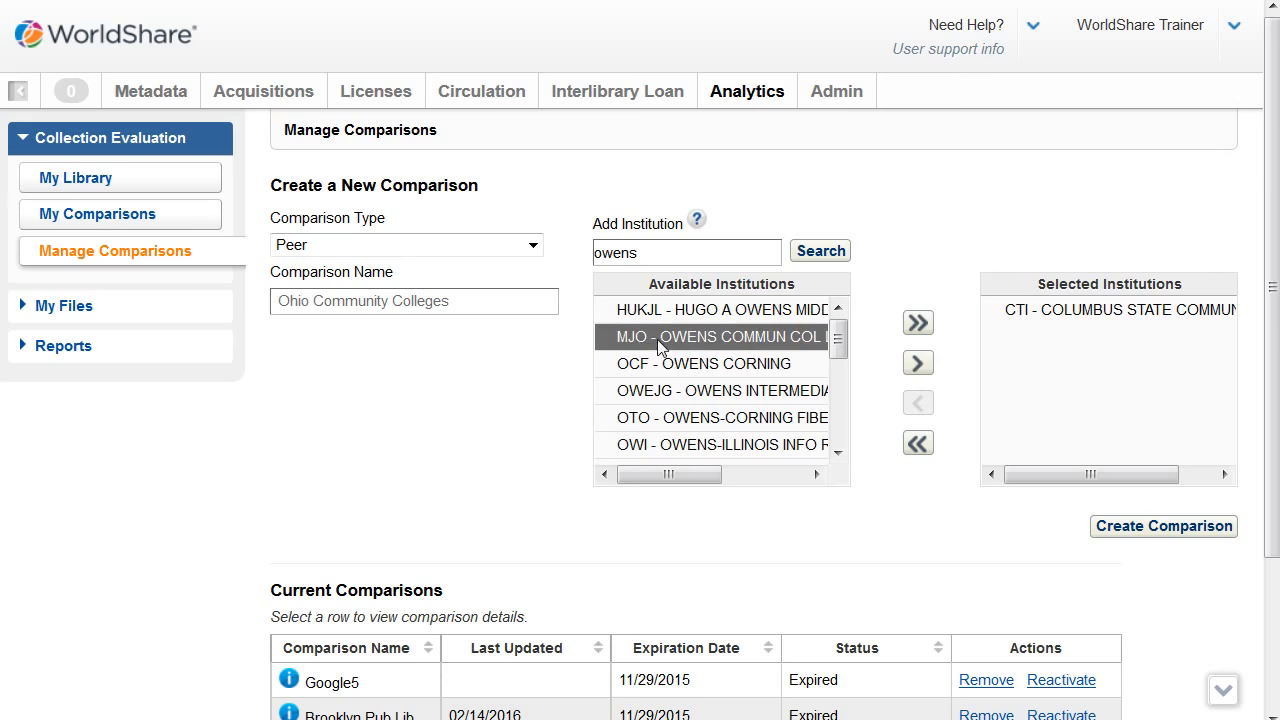
{"action": "left_click", "coordinate": [918, 366]}
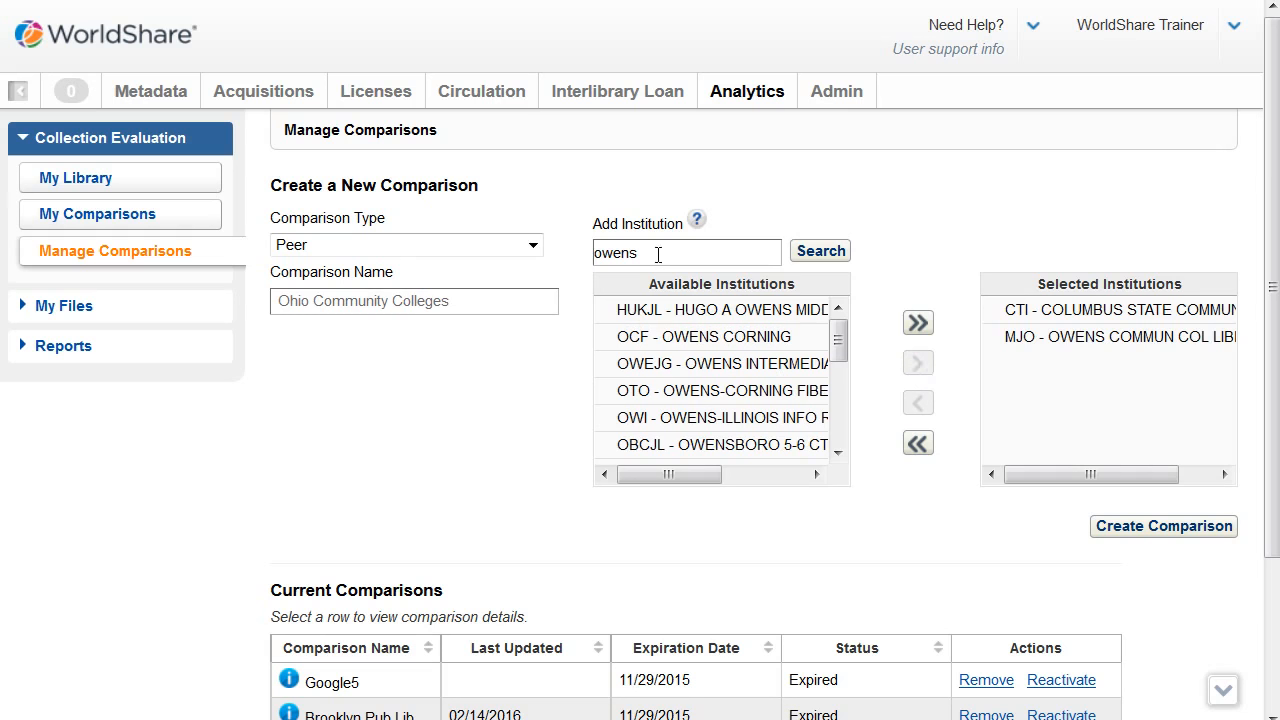
Step: Search institutions for "sinclair" and add SIN - SINCLAIR COMMUN COL to the selected institutions
{"action": "left_click_drag", "start_coordinate": [658, 252], "coordinate": [528, 251]}
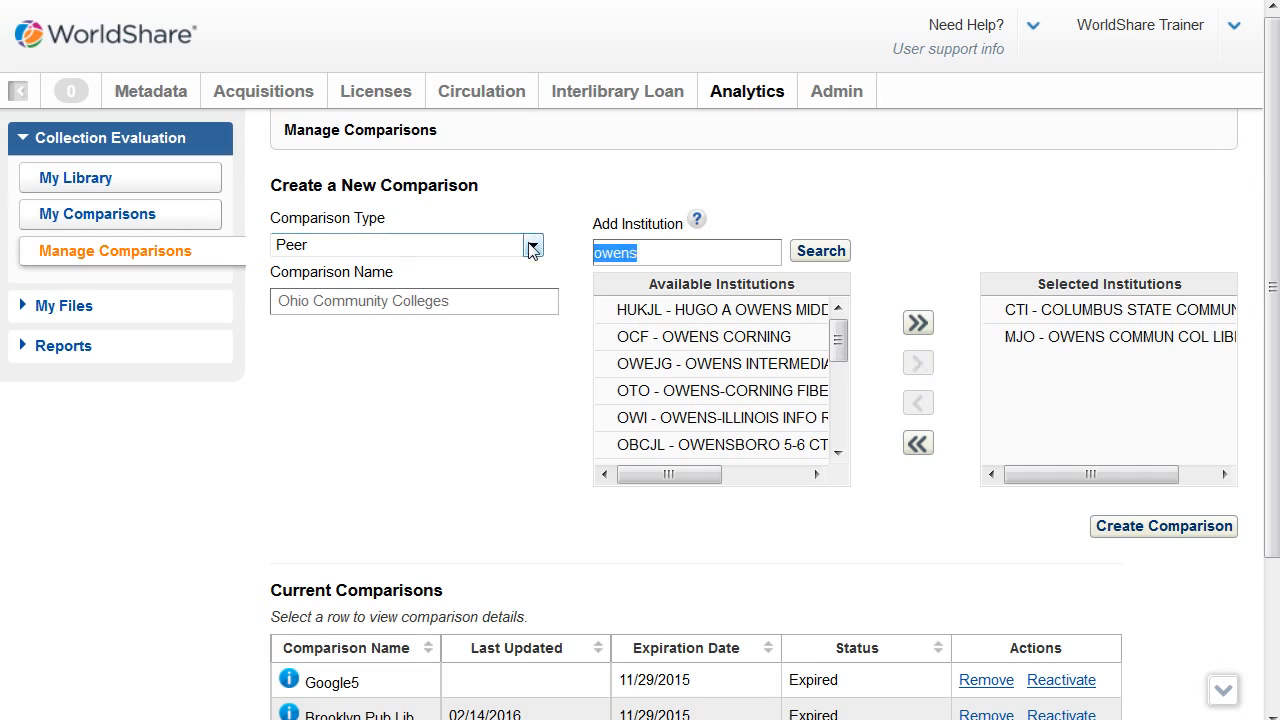
{"action": "type", "text": "sinclair"}
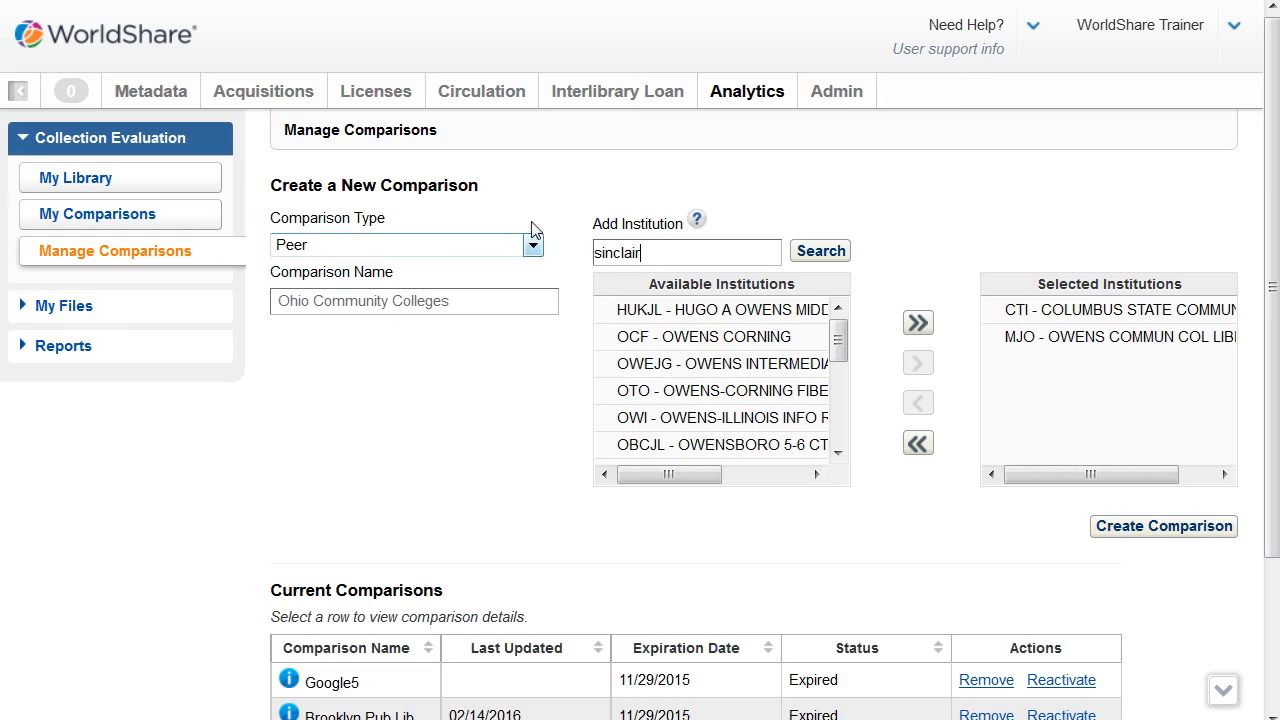
{"action": "left_click", "coordinate": [821, 253]}
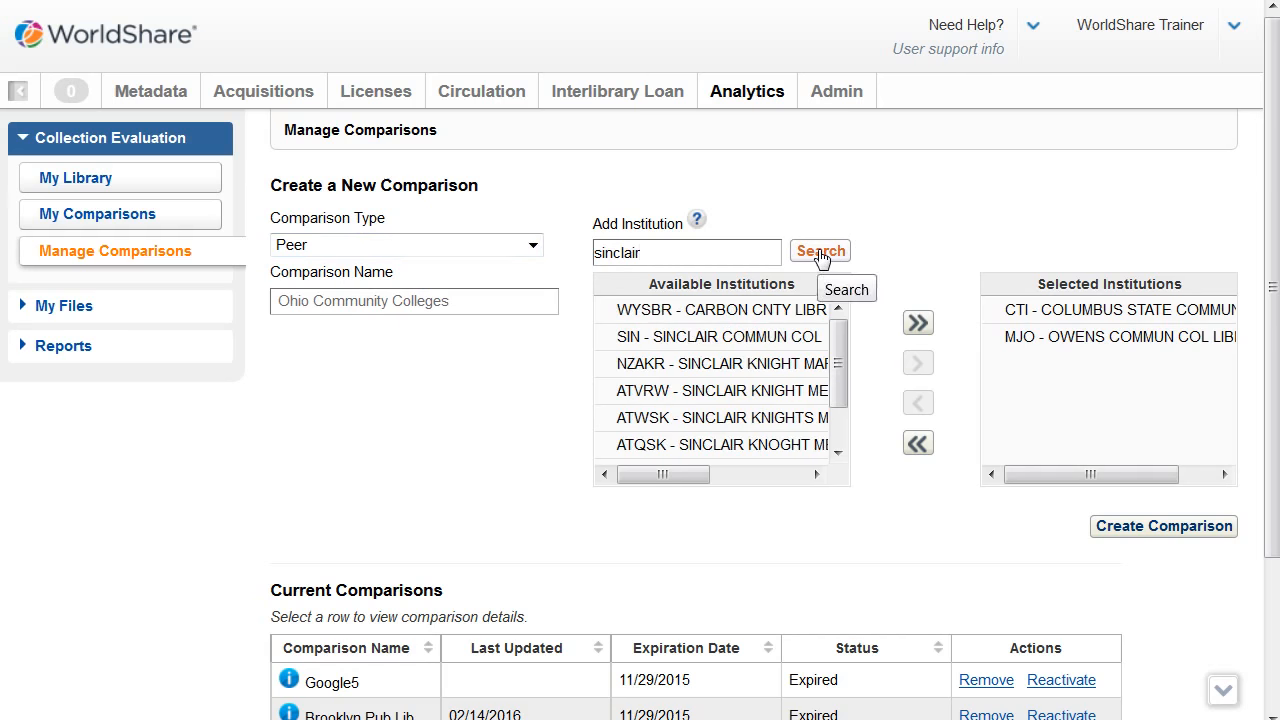
{"action": "left_click", "coordinate": [686, 337]}
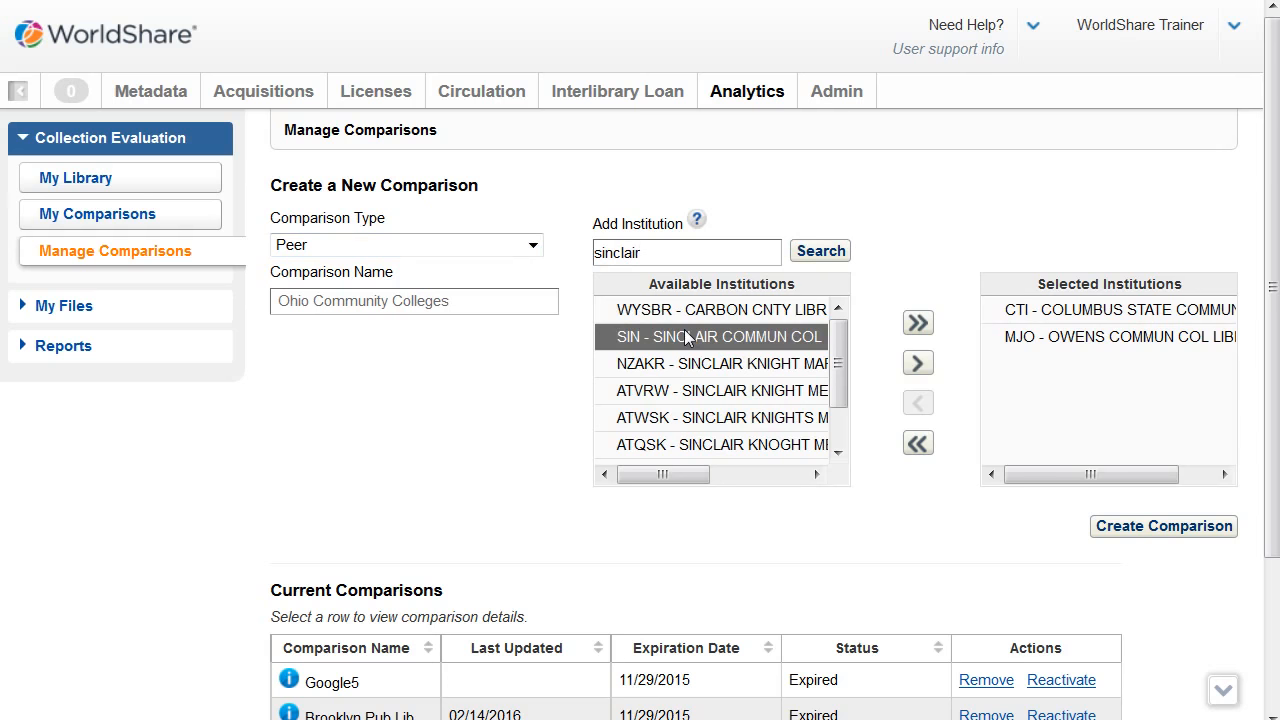
{"action": "left_click", "coordinate": [917, 365]}
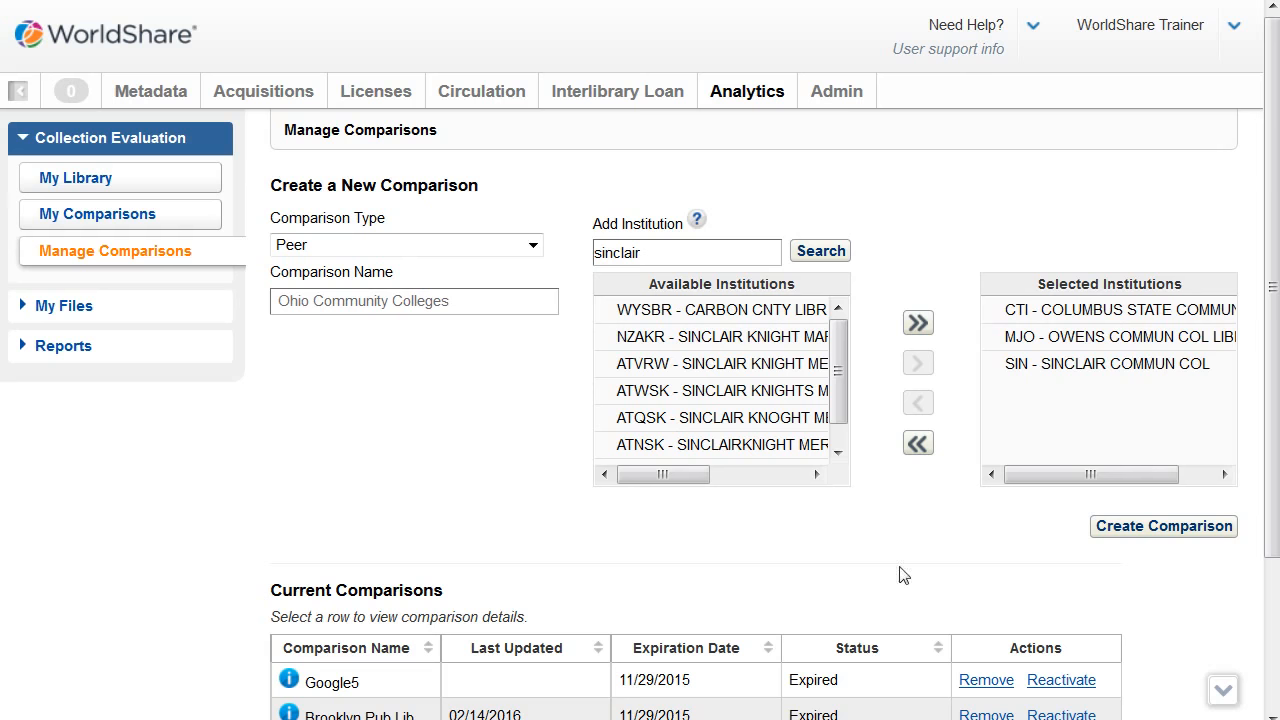
Step: Create the comparison with the three selected institutions and check its status among the current comparisons
{"action": "left_click", "coordinate": [1035, 311]}
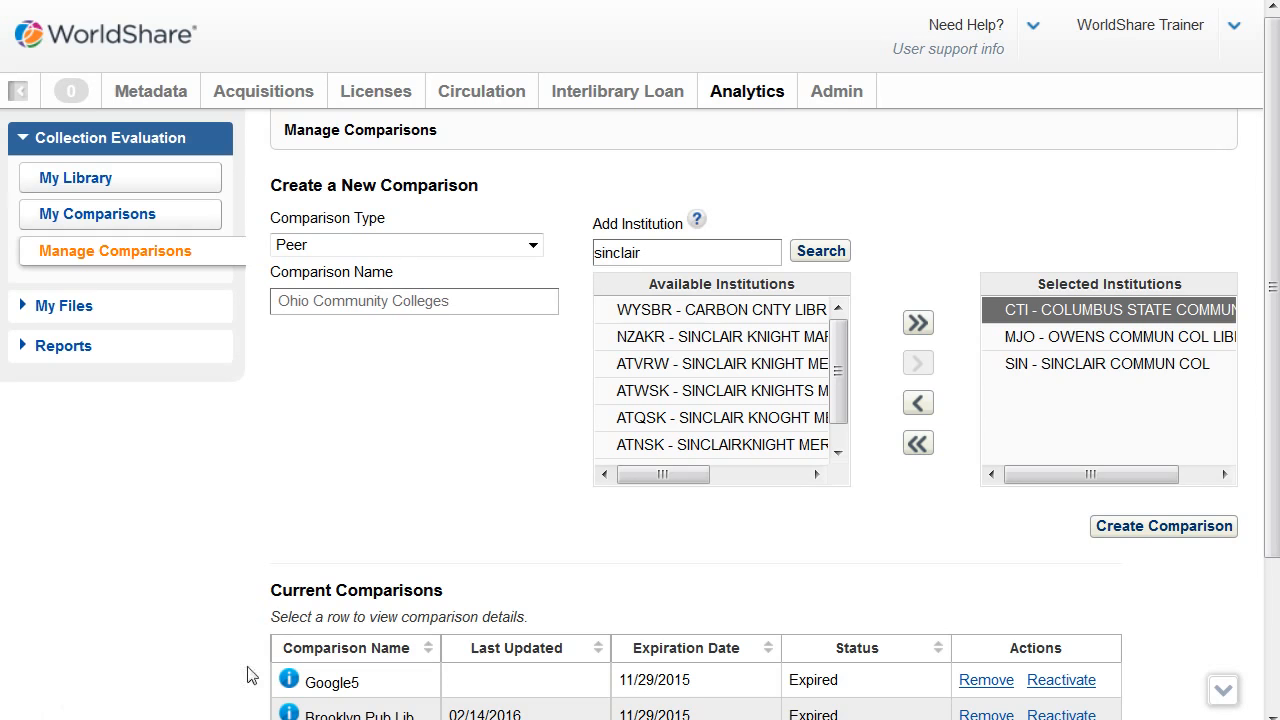
{"action": "left_click", "coordinate": [1152, 530]}
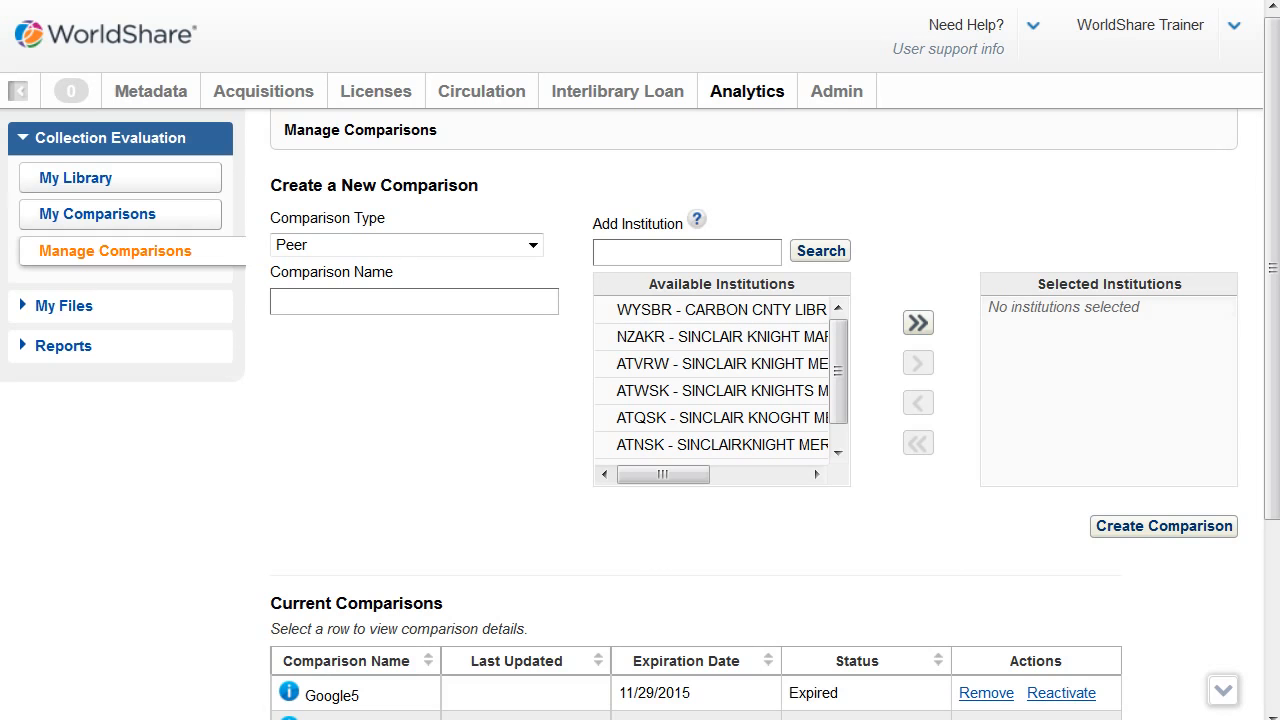
{"action": "left_click", "coordinate": [1222, 692]}
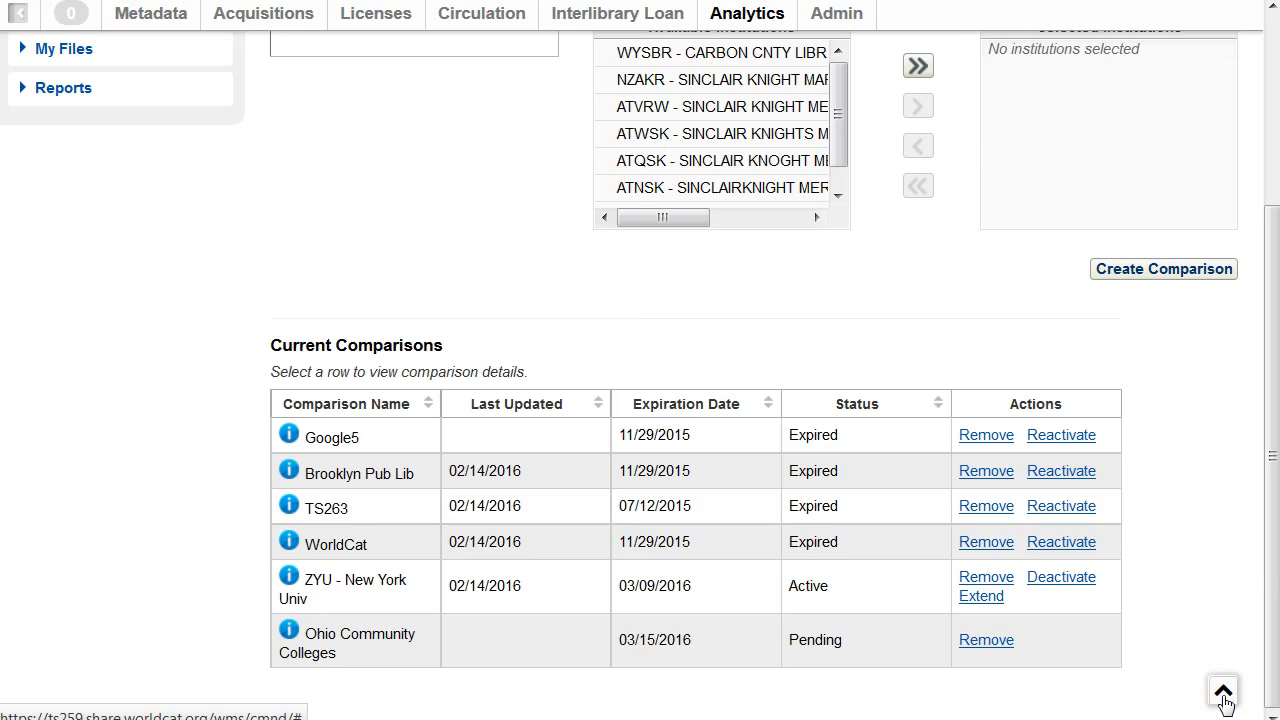
{"action": "left_click_drag", "start_coordinate": [849, 651], "coordinate": [792, 646]}
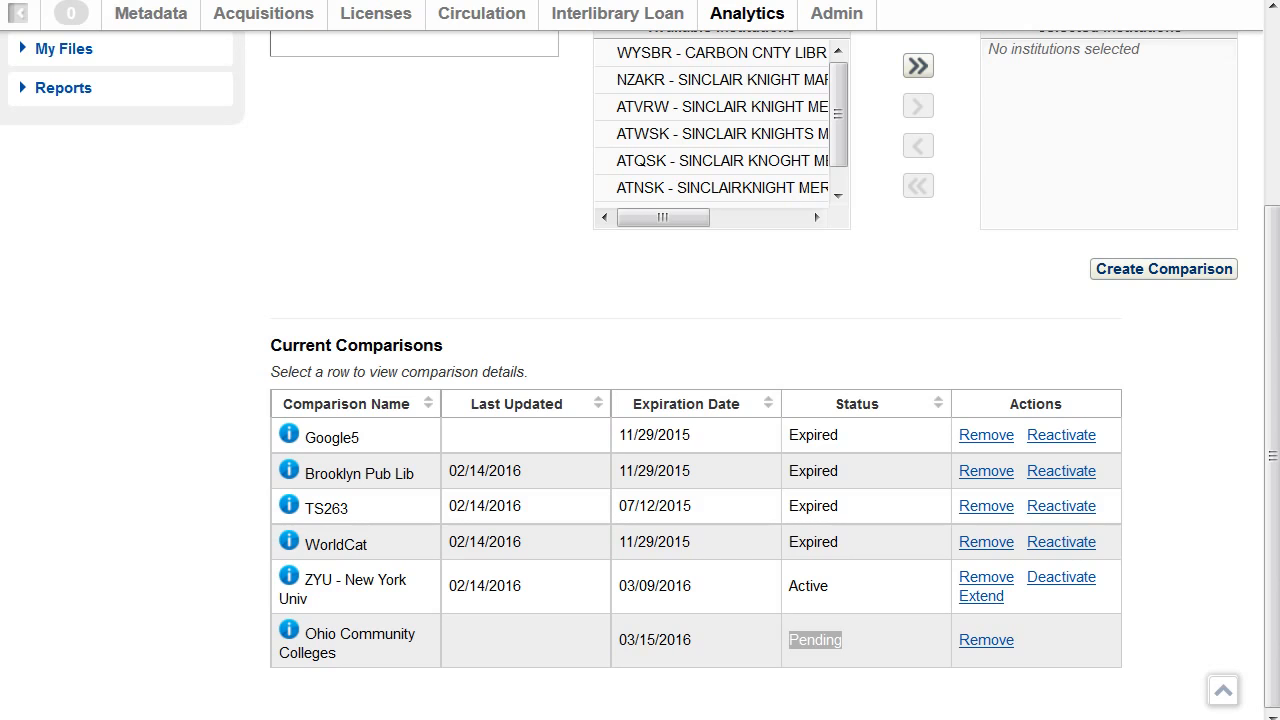
{"action": "left_click", "coordinate": [155, 621]}
Step: Open the My Comparisons page of Collection Evaluation
{"action": "scroll", "coordinate": [155, 621], "scroll_direction": "up", "scroll_amount": 3}
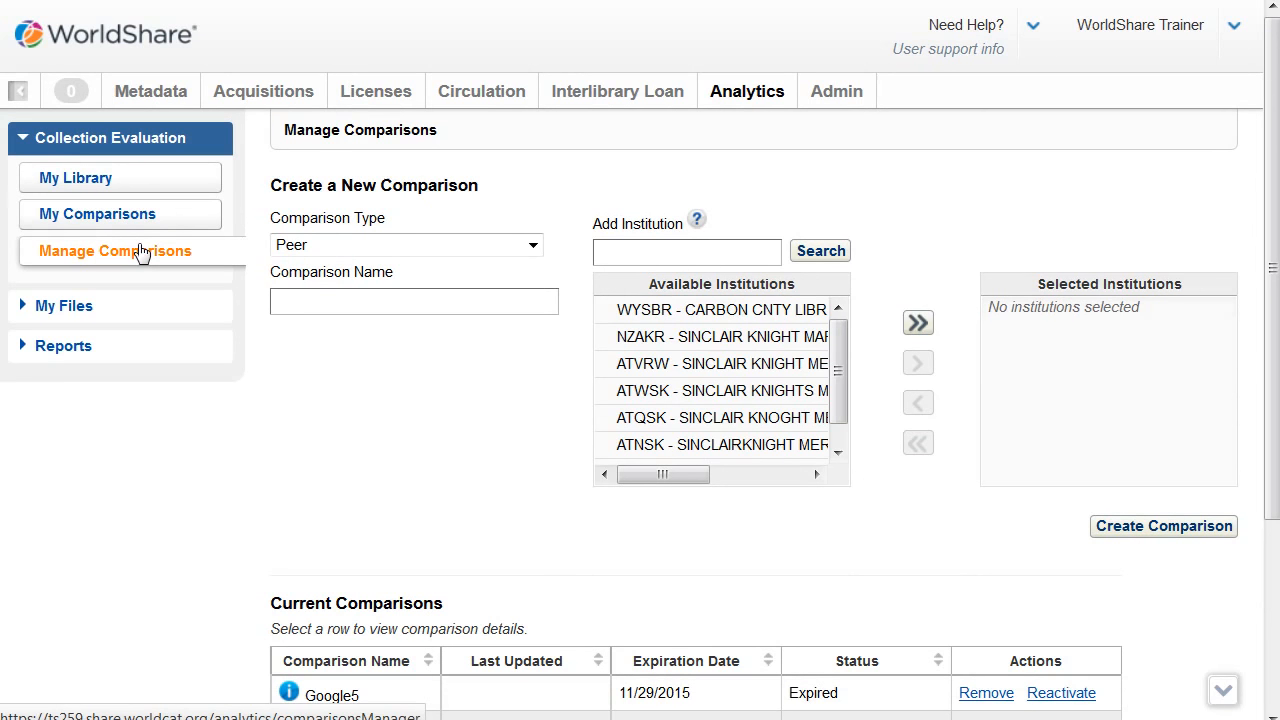
{"action": "left_click", "coordinate": [79, 217]}
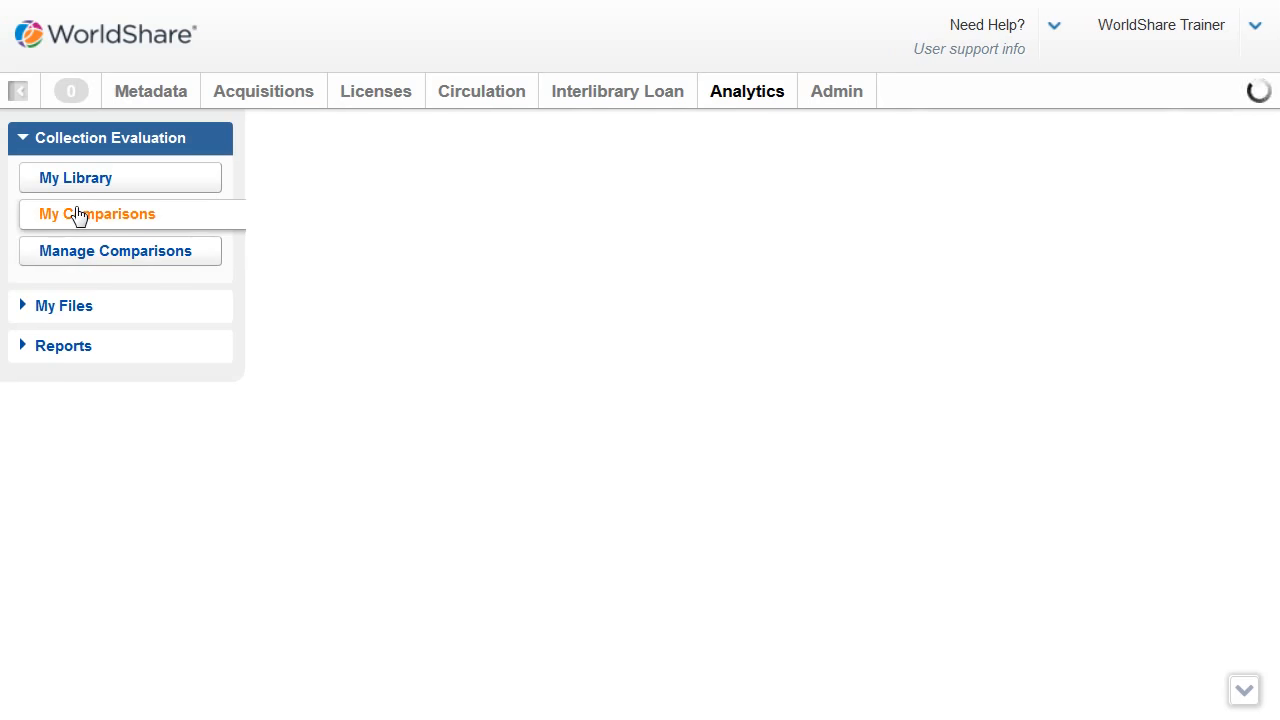